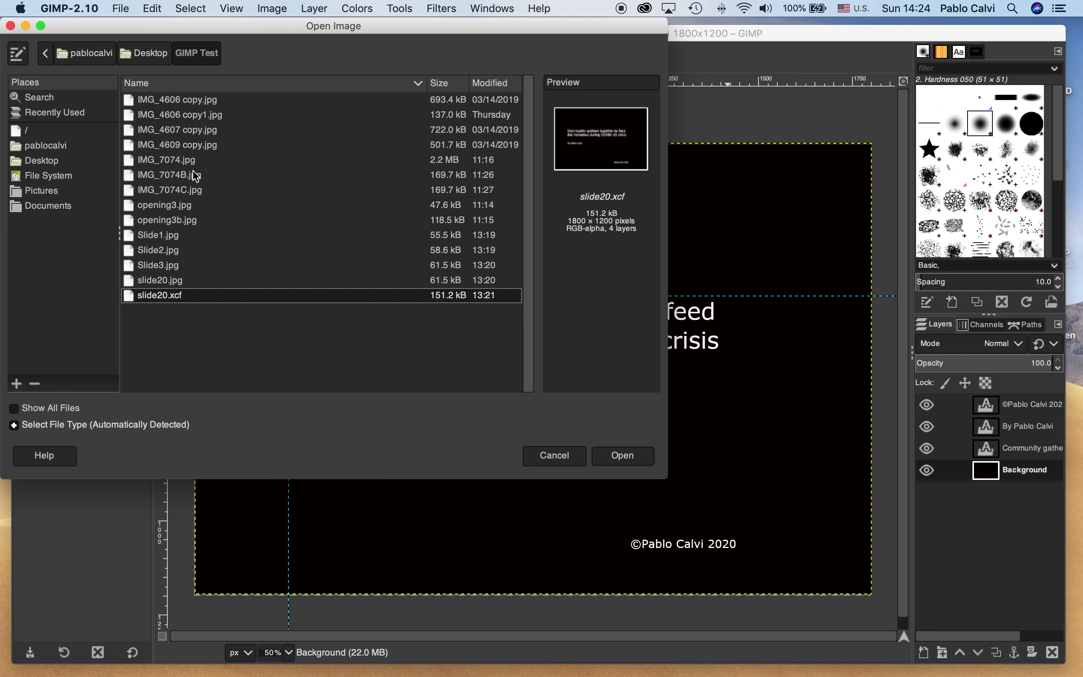
- Open IMG_7074.jpg from the GIMP Test folder, converting it to the built-in sRGB color profile
click(174, 163)
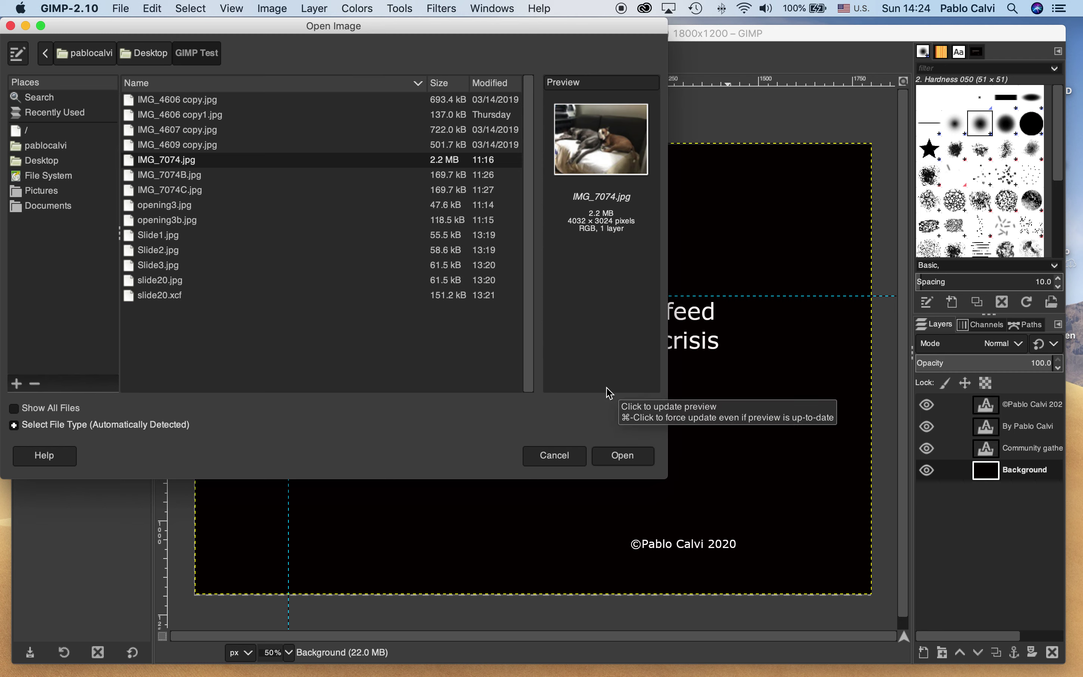
click(625, 461)
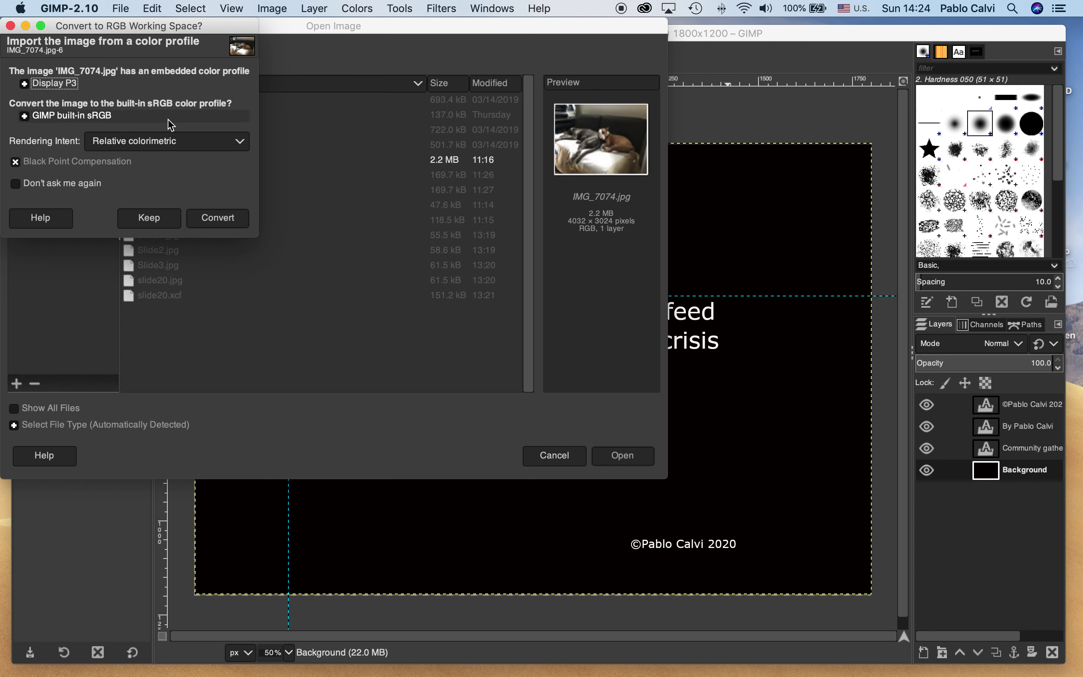
click(217, 223)
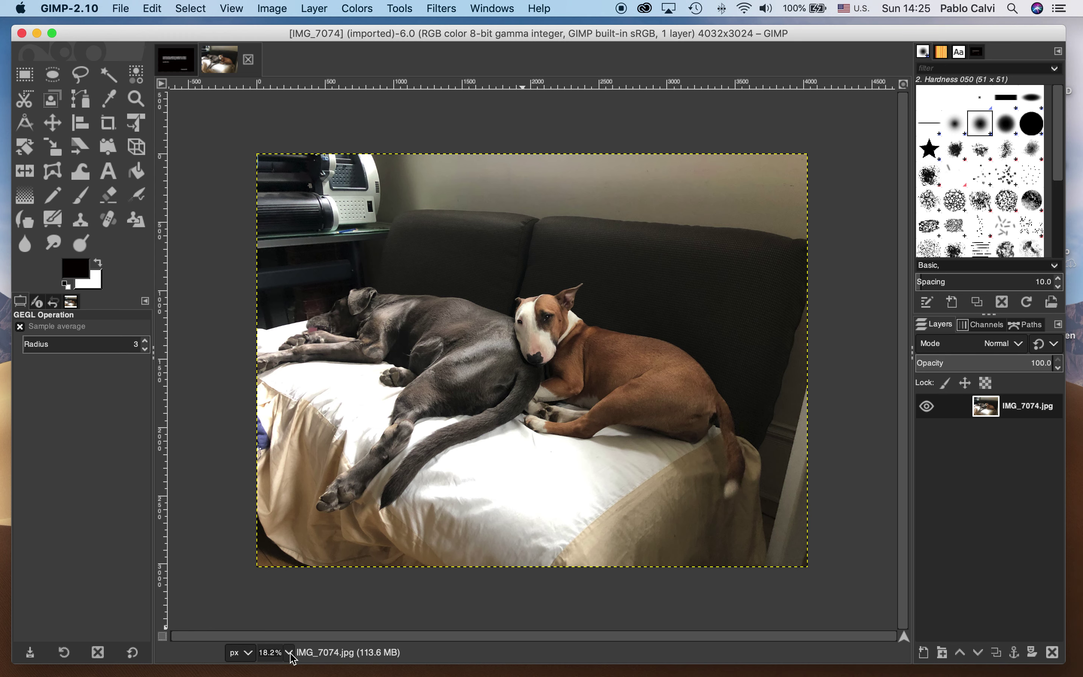
- Scale the image to a width of 1800 px, keeping width and height linked so the proportions hold
click(274, 10)
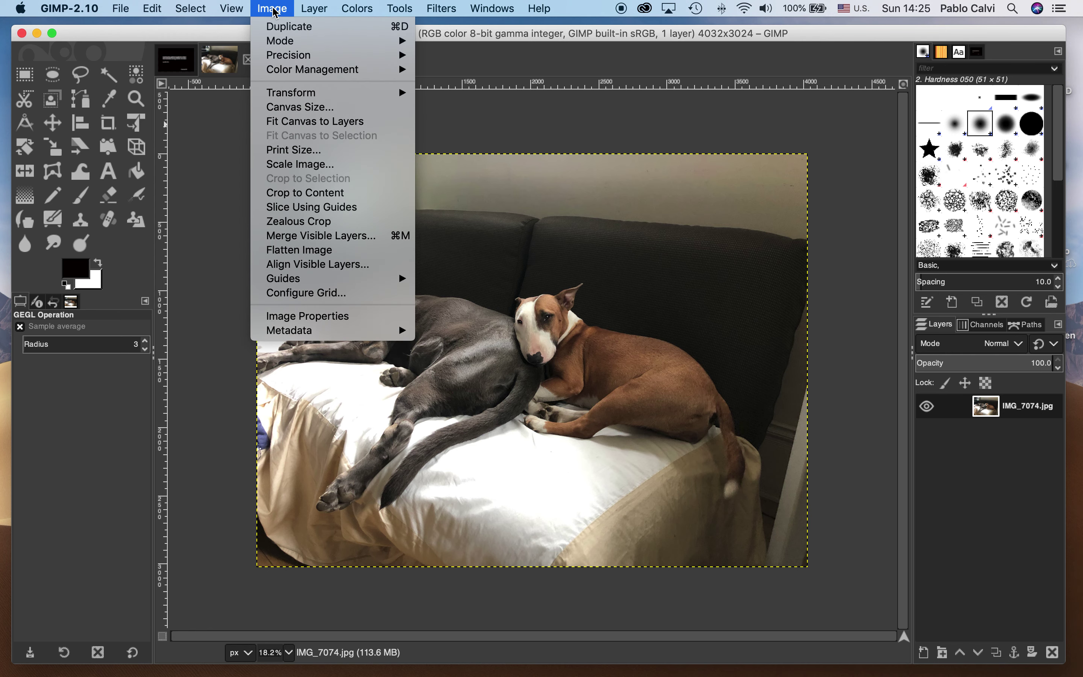
click(287, 171)
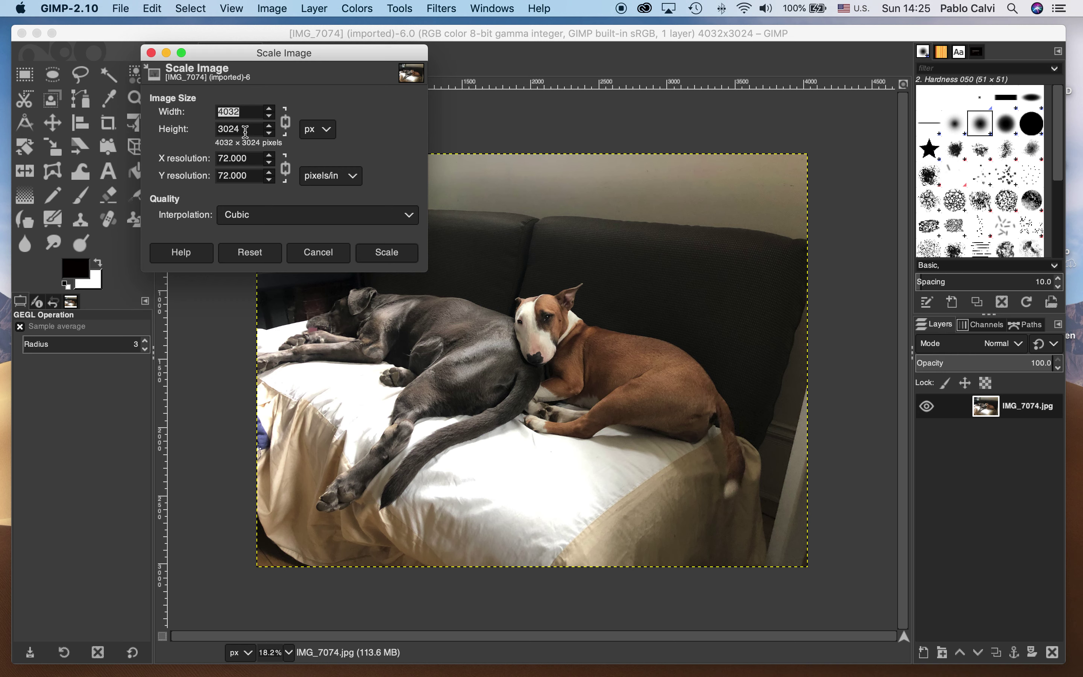
click(288, 124)
click(288, 127)
double_click(242, 112)
text(1800)
click(246, 128)
click(392, 260)
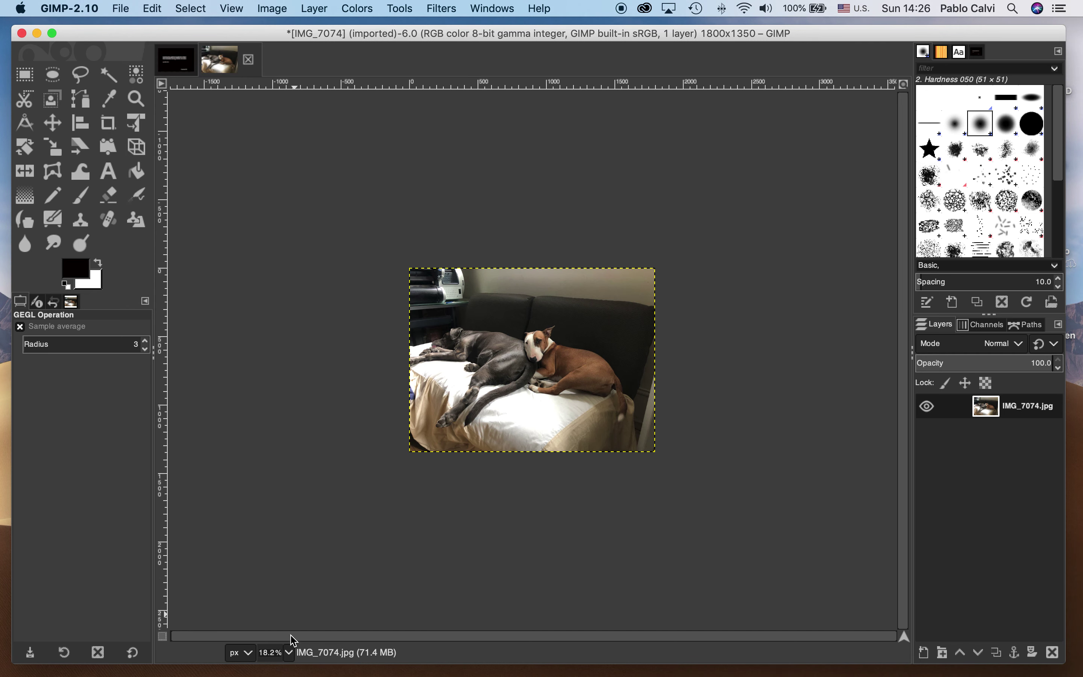
- Start an Exposure adjustment with split view, try a black level of 0.027, and reset the settings
click(290, 651)
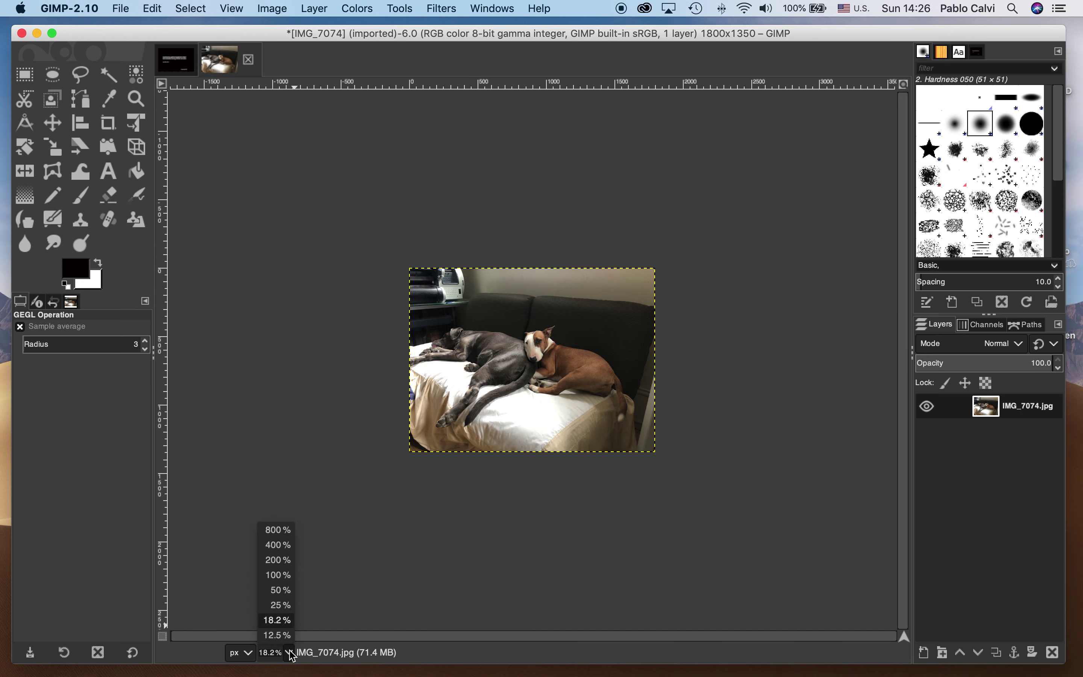
click(279, 590)
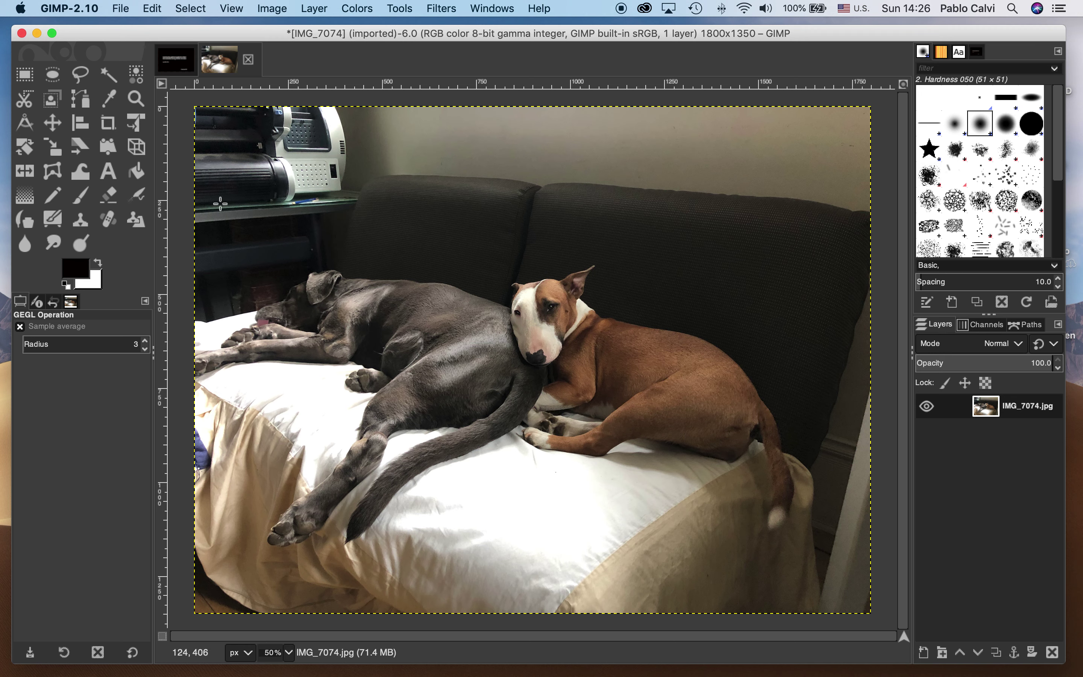
click(356, 7)
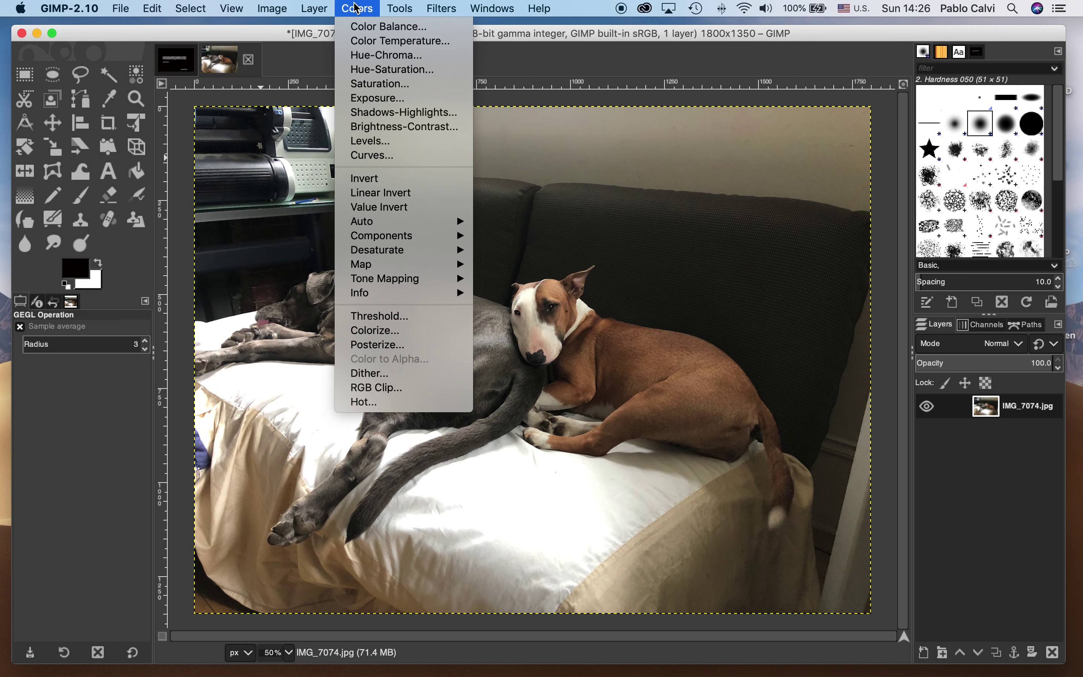
click(355, 102)
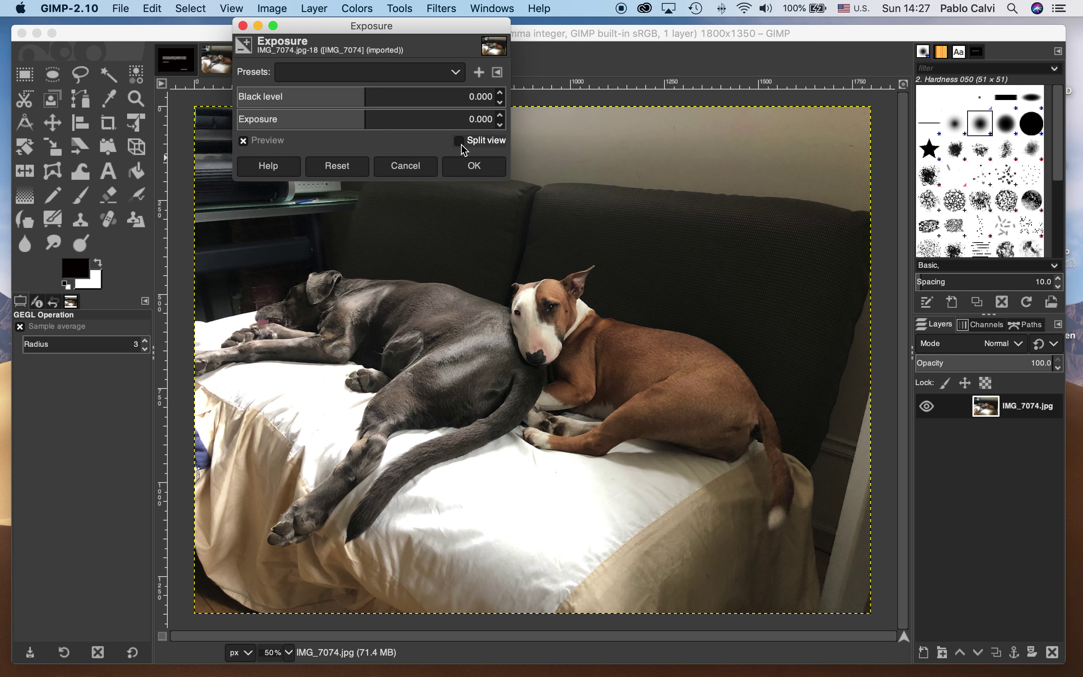
click(459, 141)
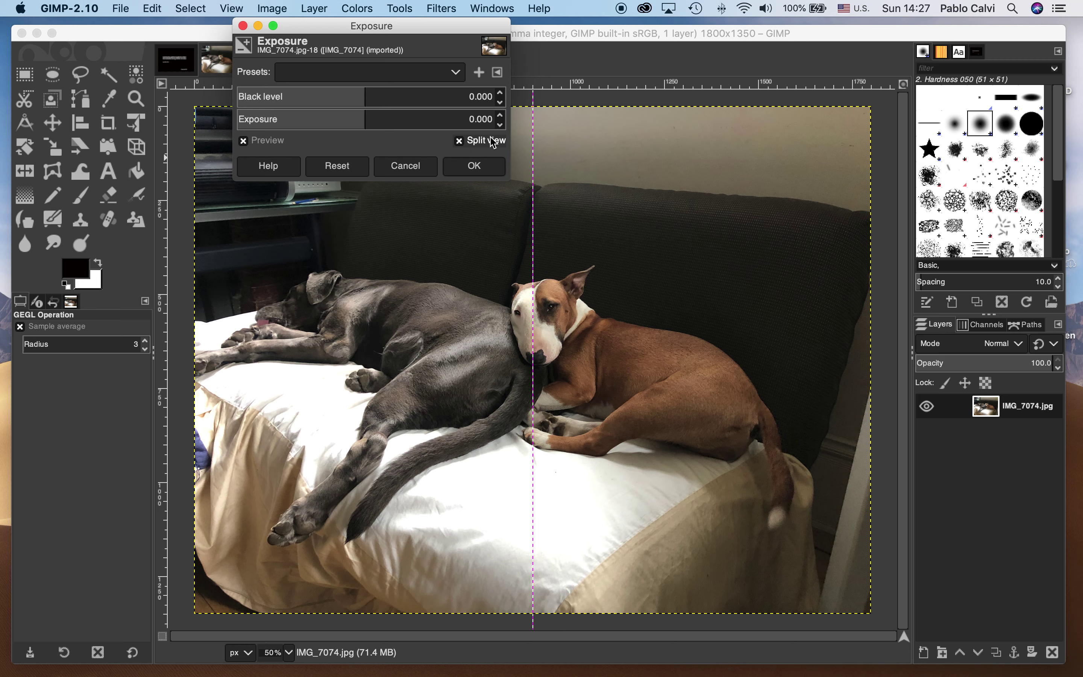
drag(432, 34, 787, 73)
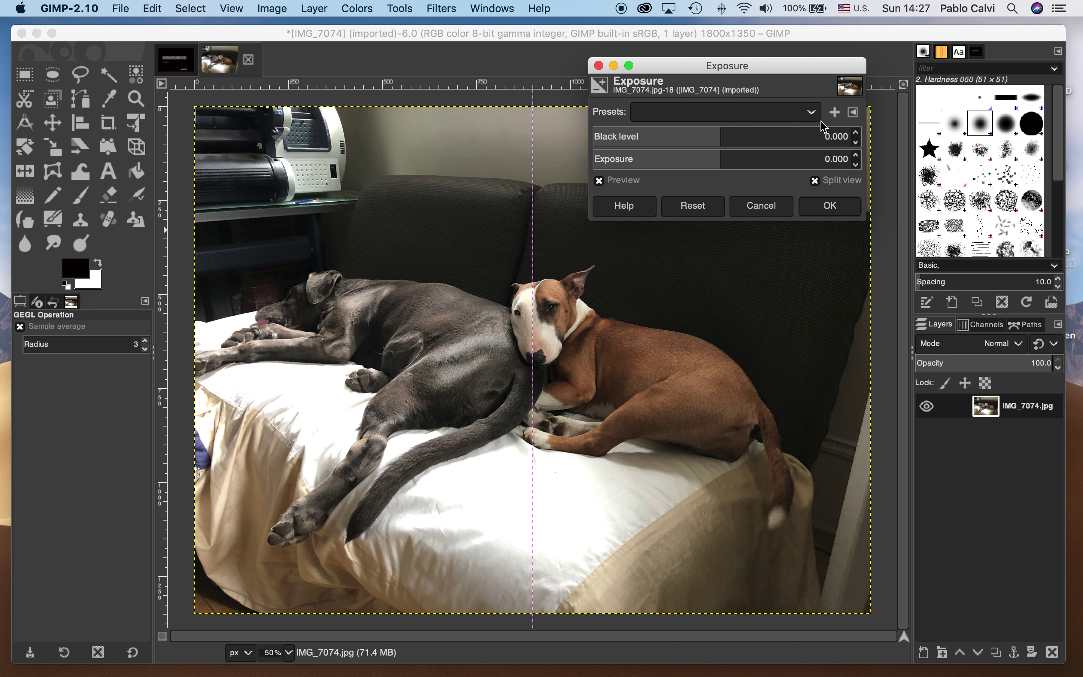
click(855, 134)
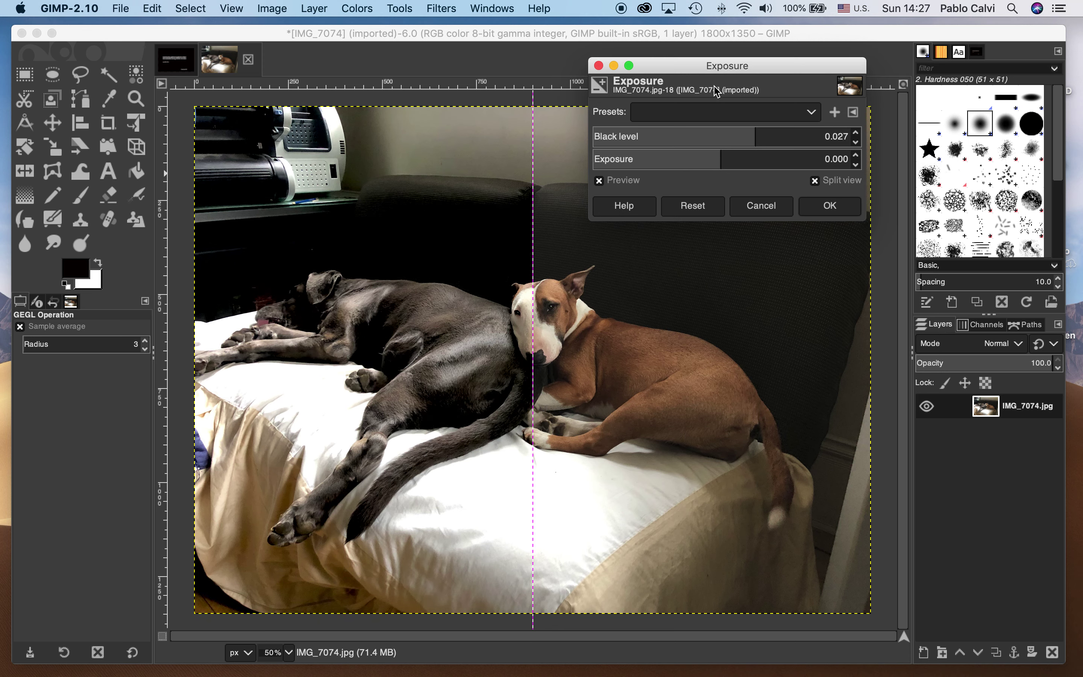
drag(725, 65, 838, 119)
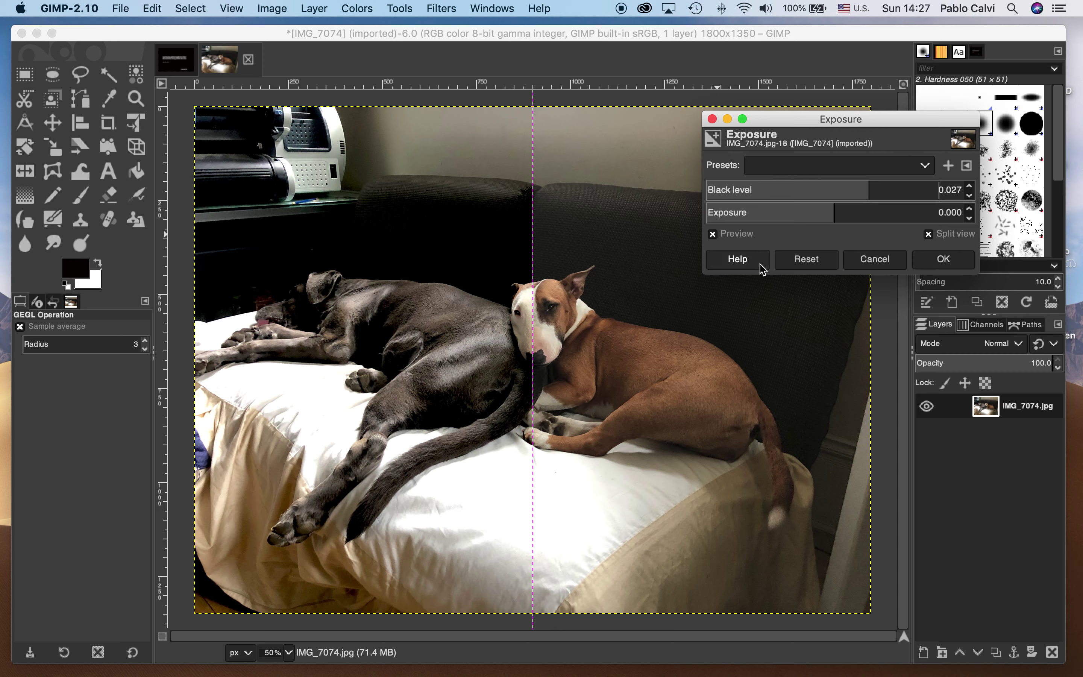
click(820, 264)
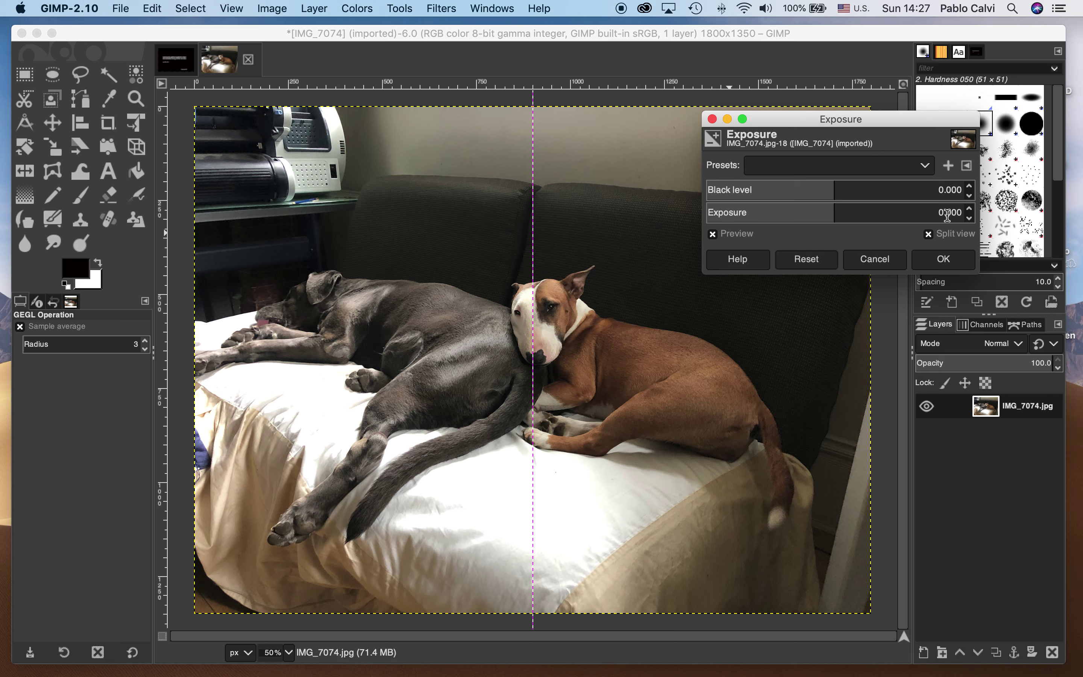
- Try brightening the photo with an exposure of 0.836, and undo the applied adjustment
click(970, 209)
click(970, 209)
drag(971, 209, 971, 210)
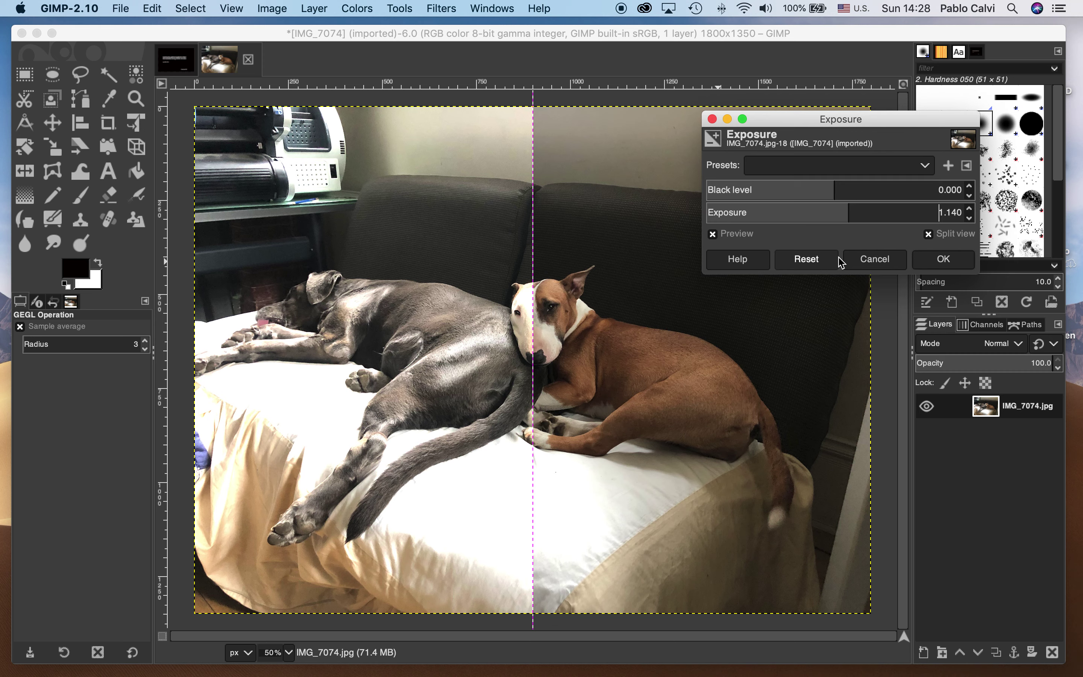
drag(851, 216, 829, 215)
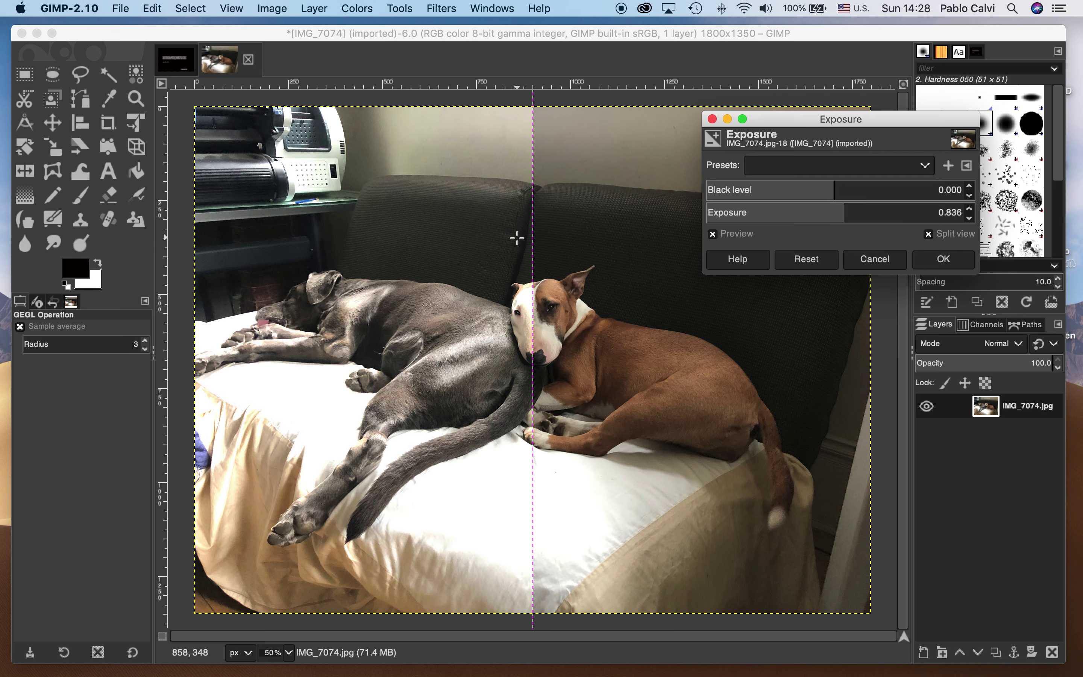
click(944, 259)
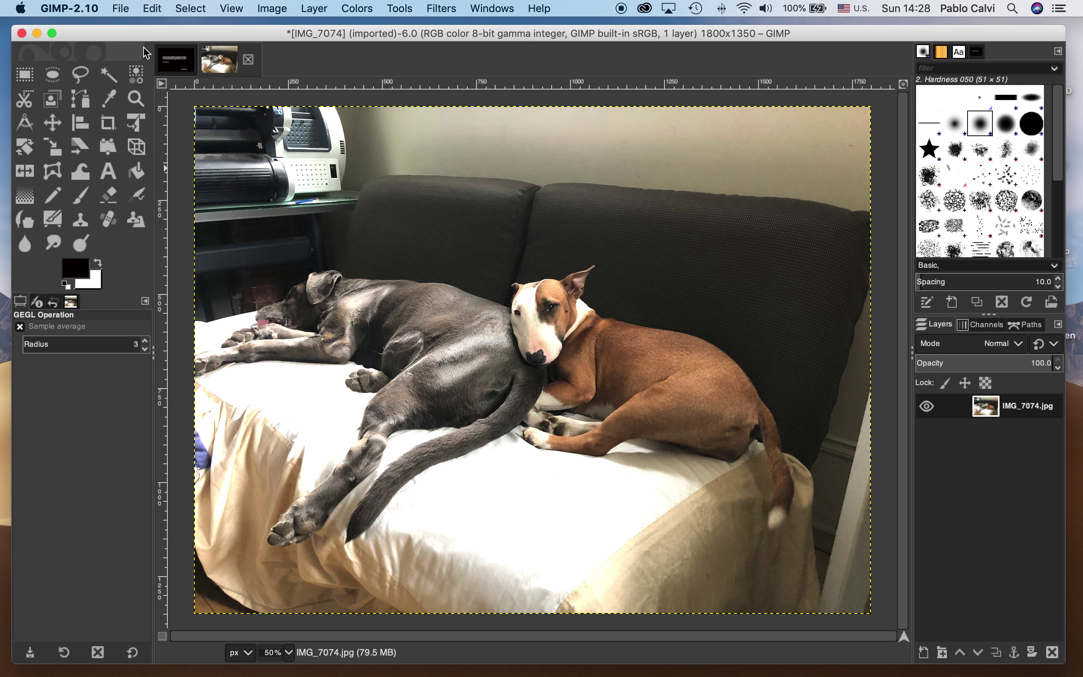
click(160, 9)
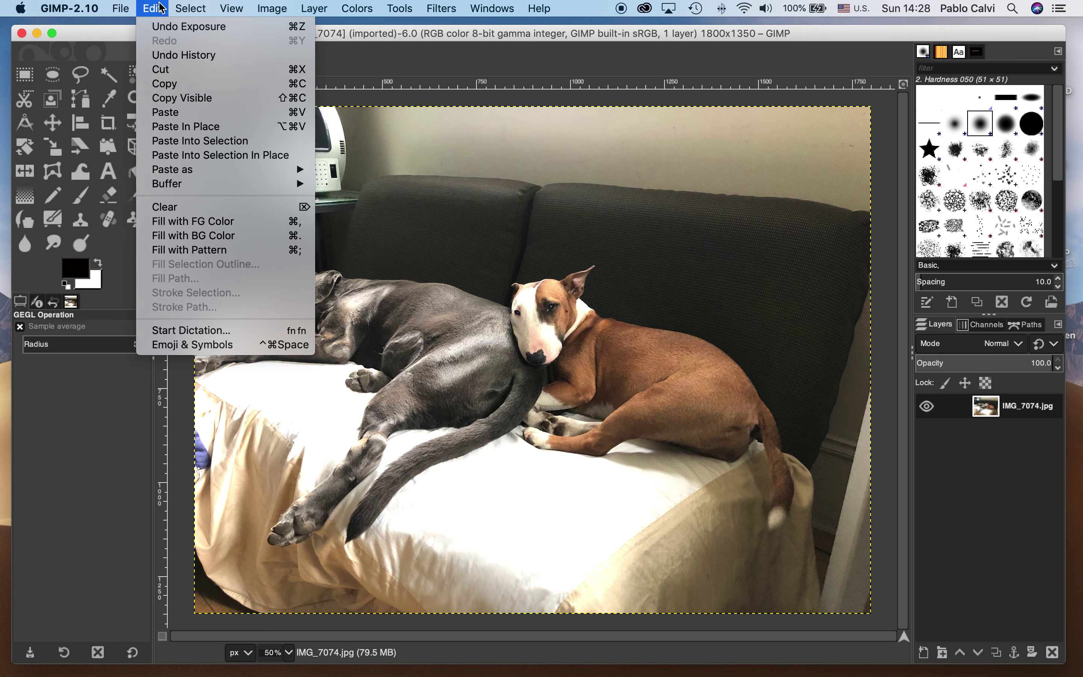
click(163, 27)
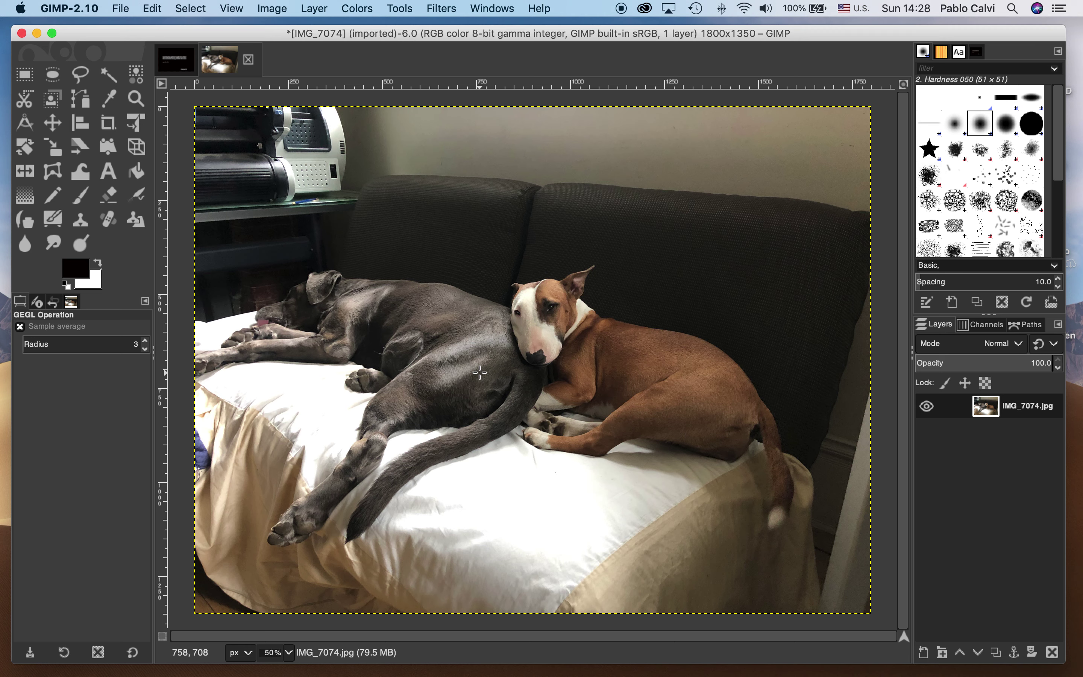
- Export the image as IMG_7074D.jpg in the GIMP Test folder with a JPEG quality of 80
click(123, 9)
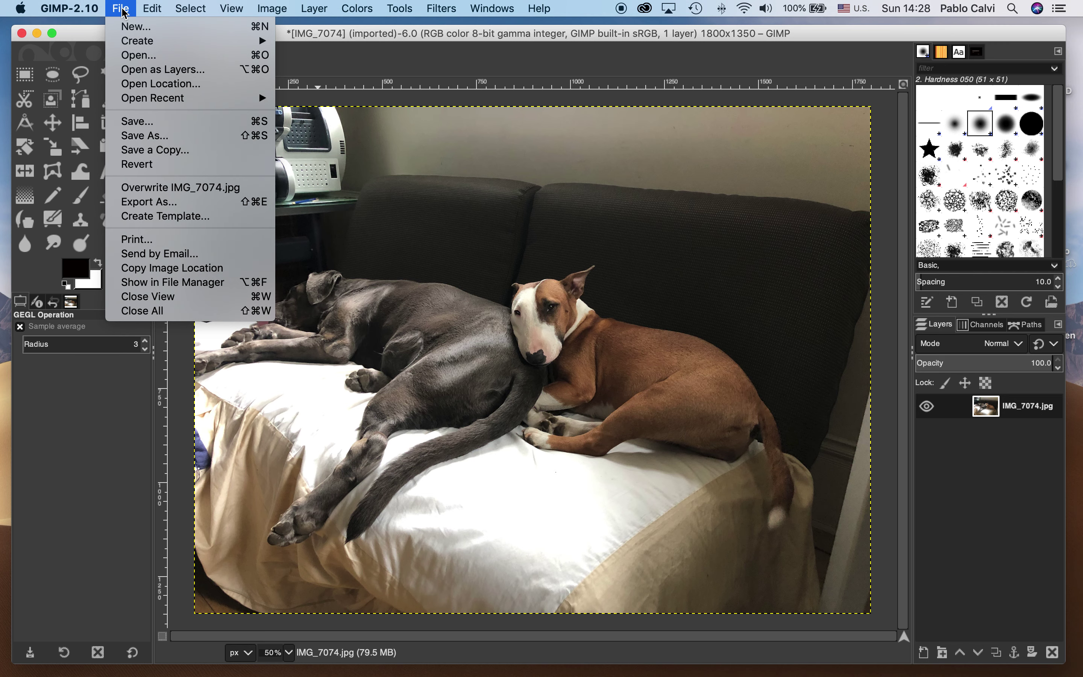
click(147, 205)
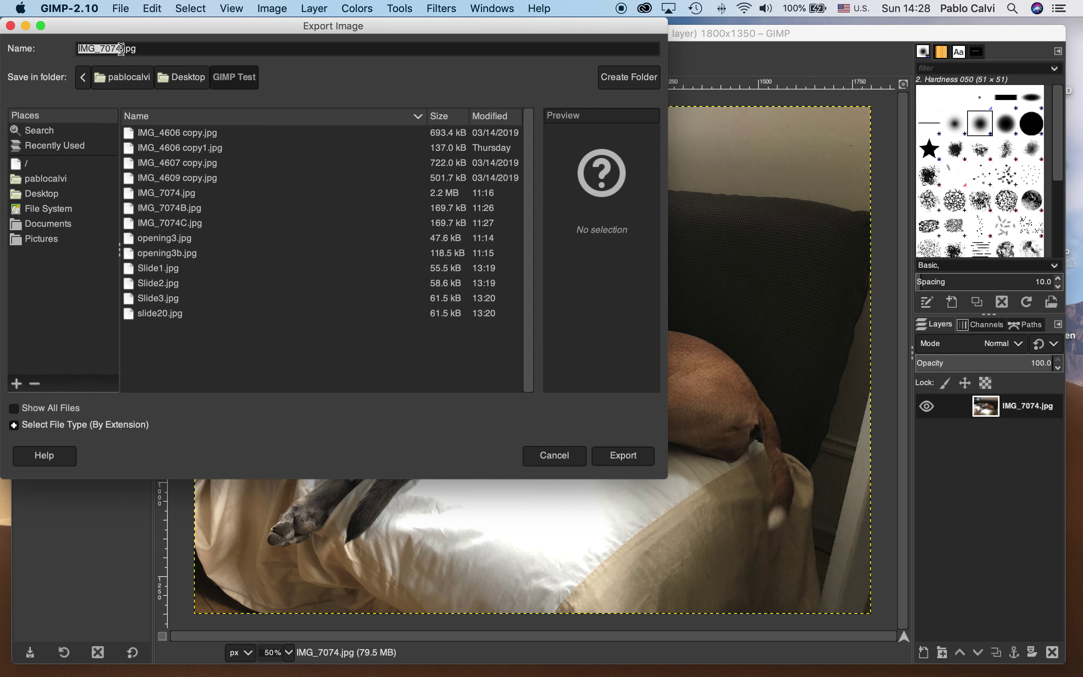
click(121, 48)
text(D)
click(628, 463)
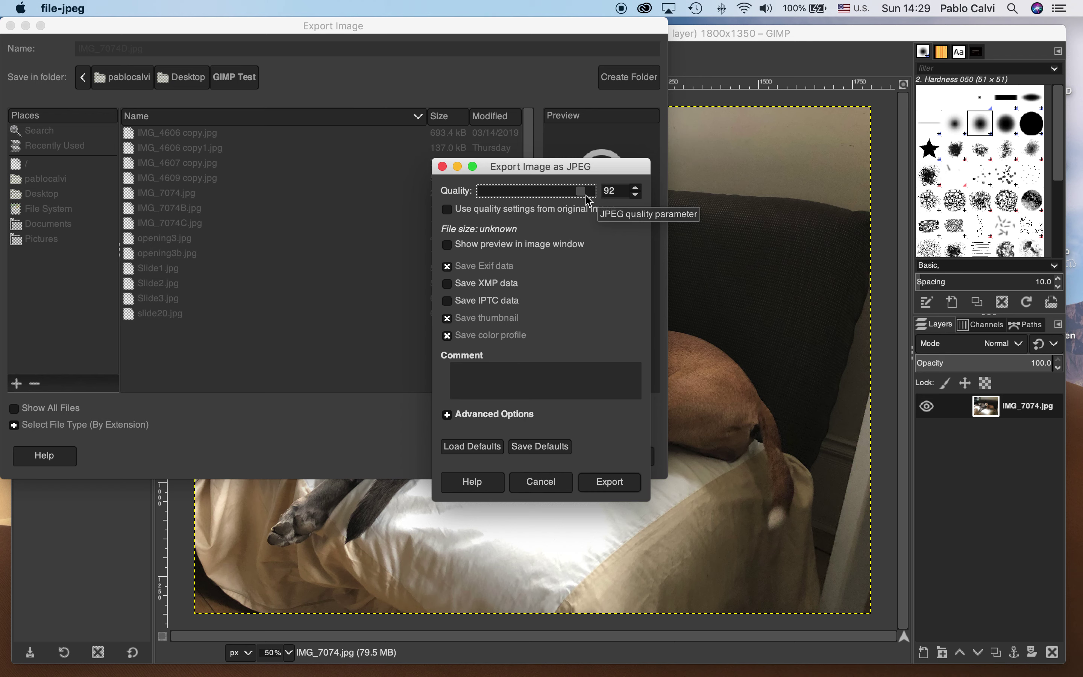
drag(588, 200, 571, 202)
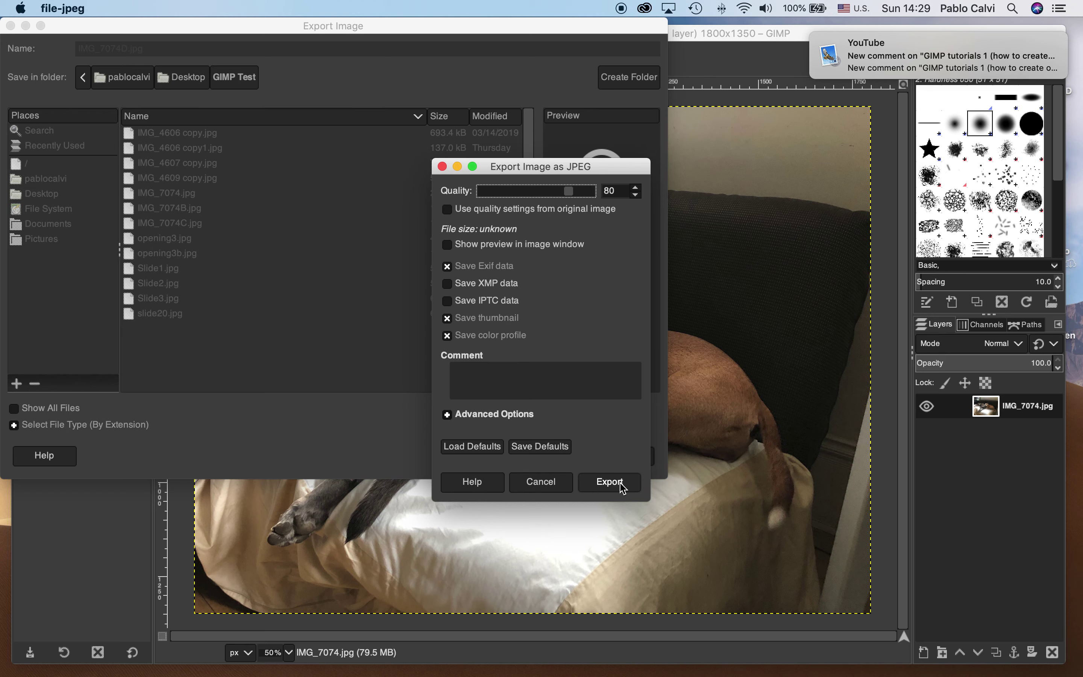
click(622, 485)
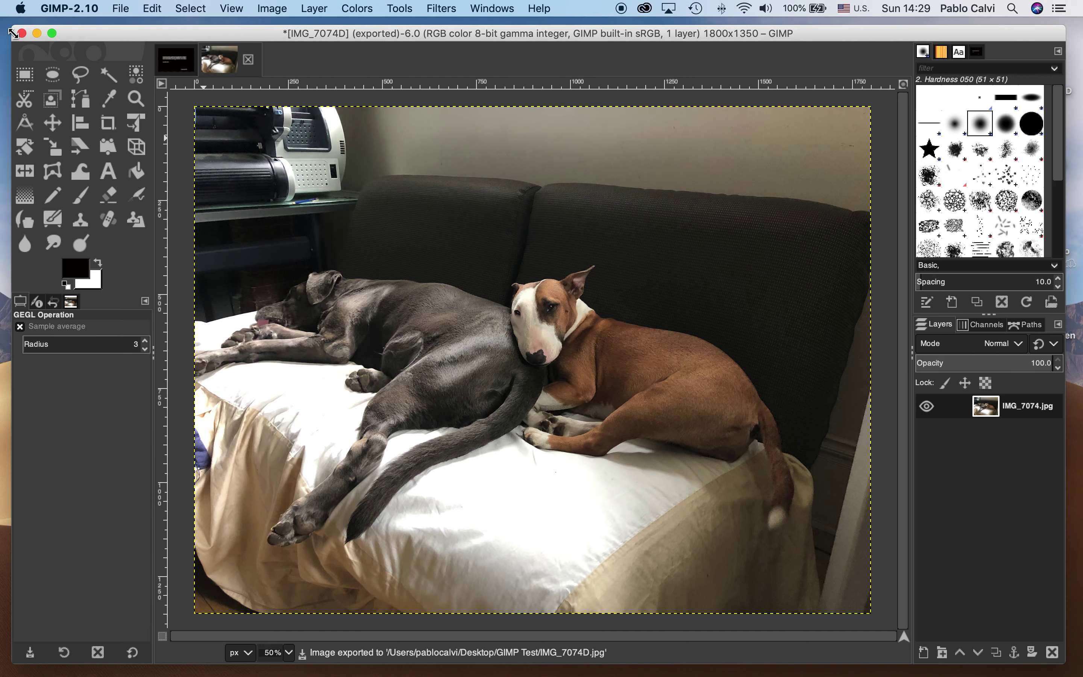
- Switch to the GIMP Test folder in Finder and compare the file sizes of IMG_7074D.jpg and IMG_7074.jpg
click(38, 34)
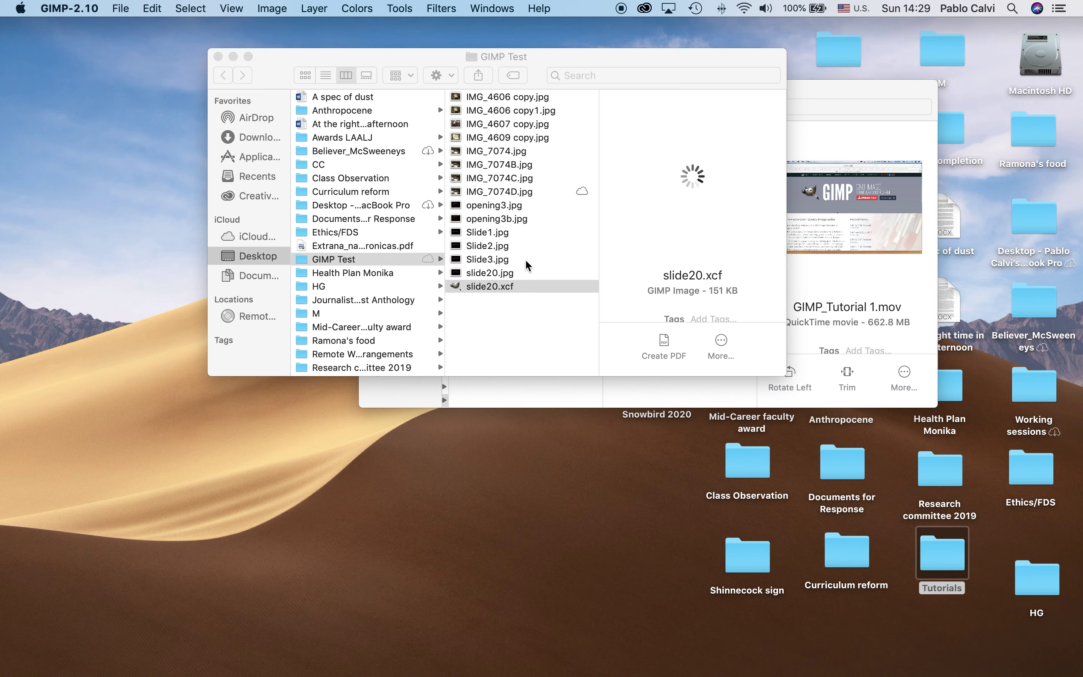
click(507, 191)
click(507, 191)
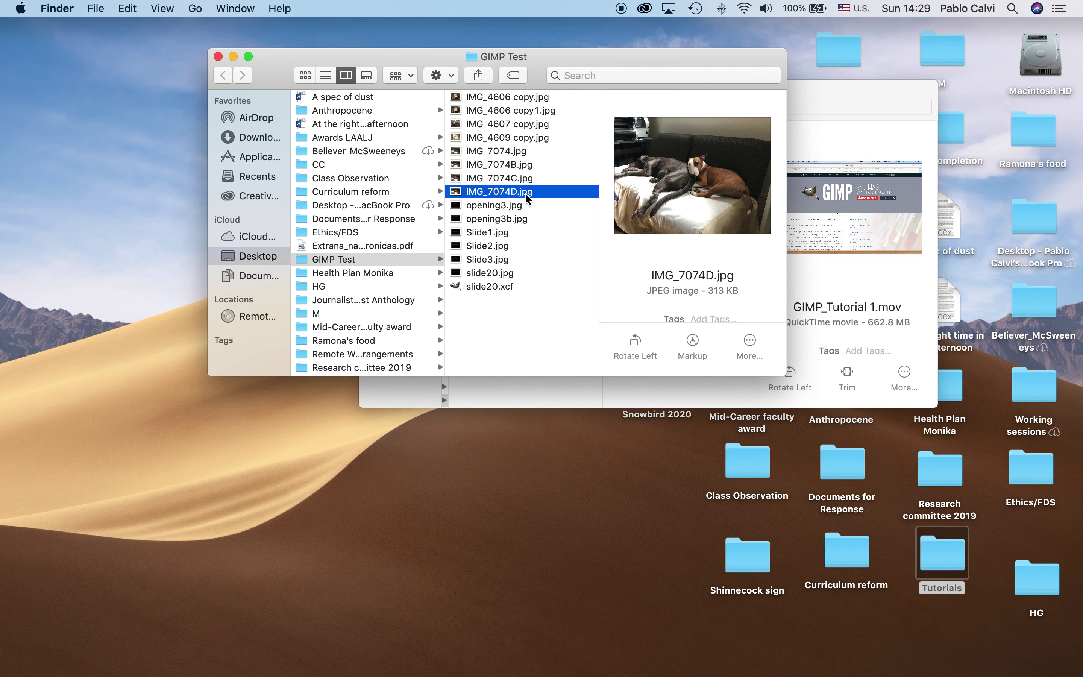
click(512, 151)
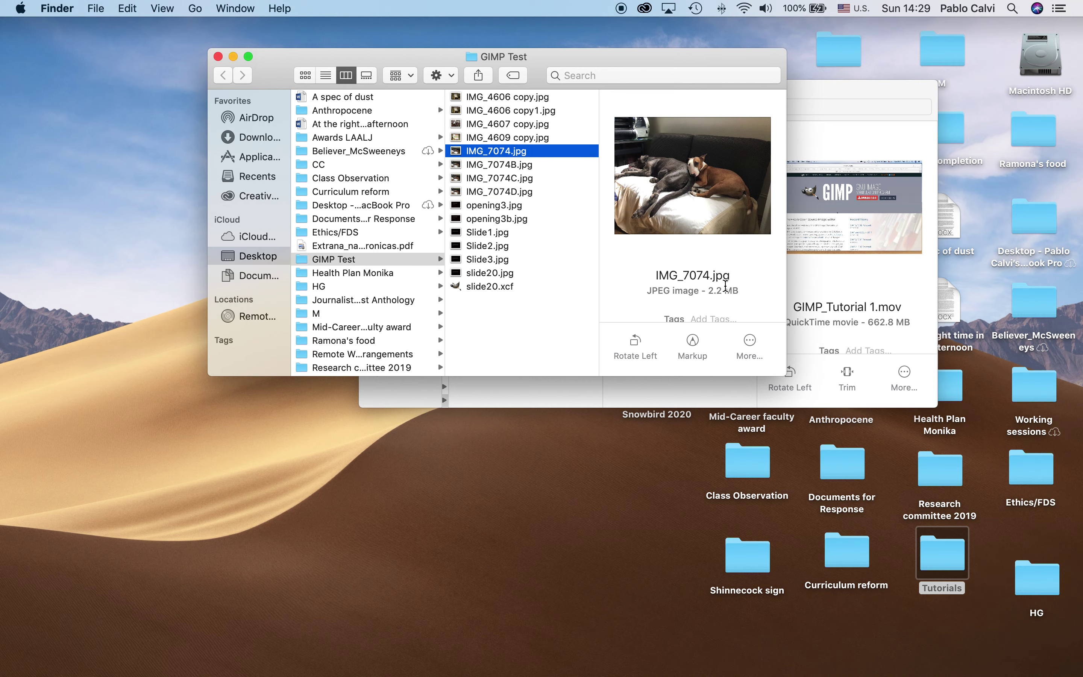
- View the exported IMG_7074D.jpg in Preview and close it
double_click(520, 191)
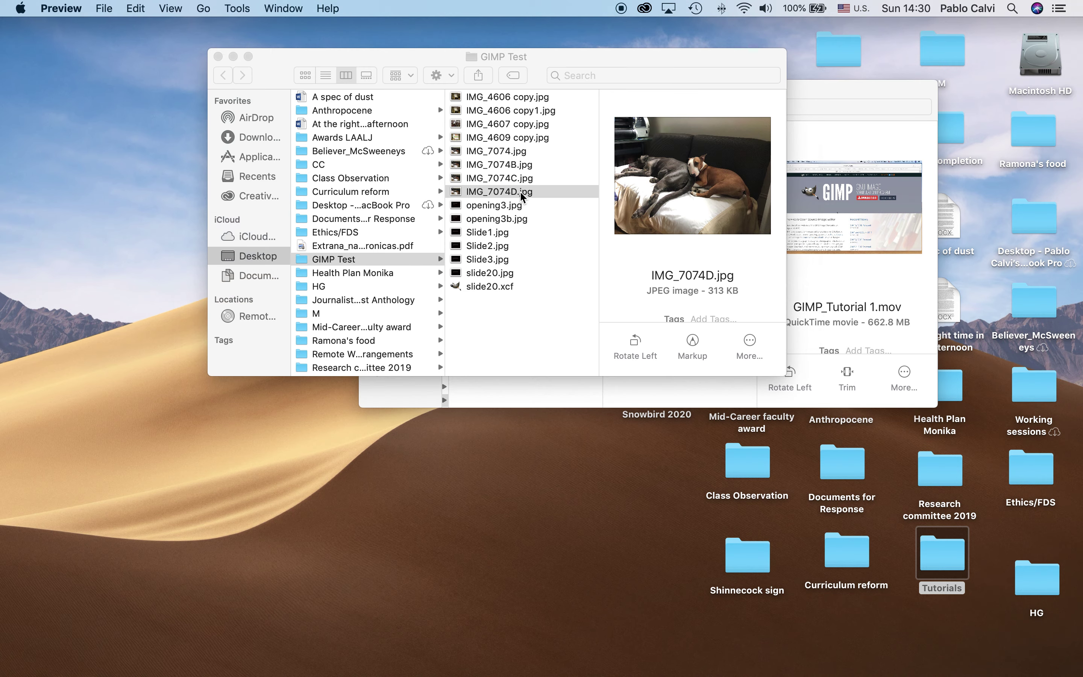
drag(309, 47, 370, 53)
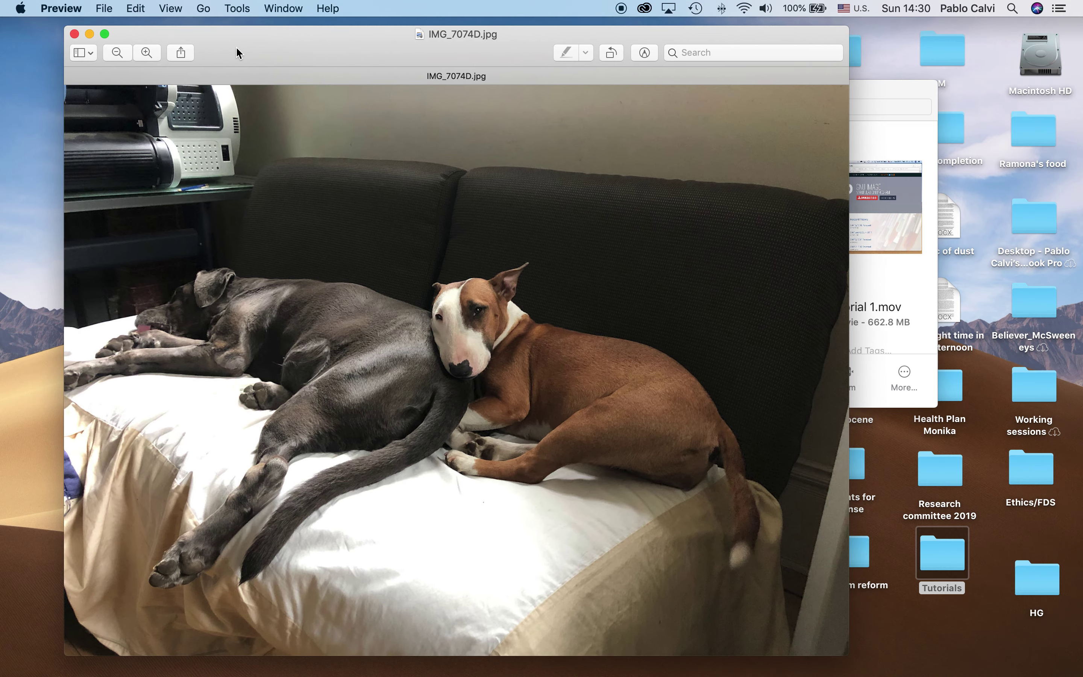
click(74, 33)
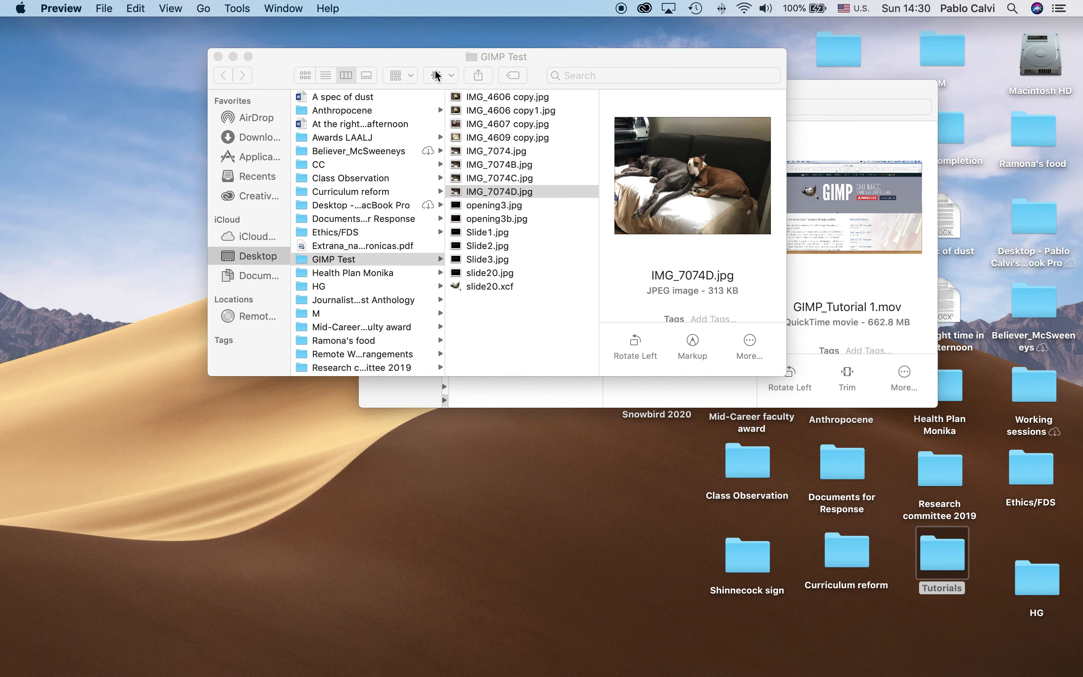